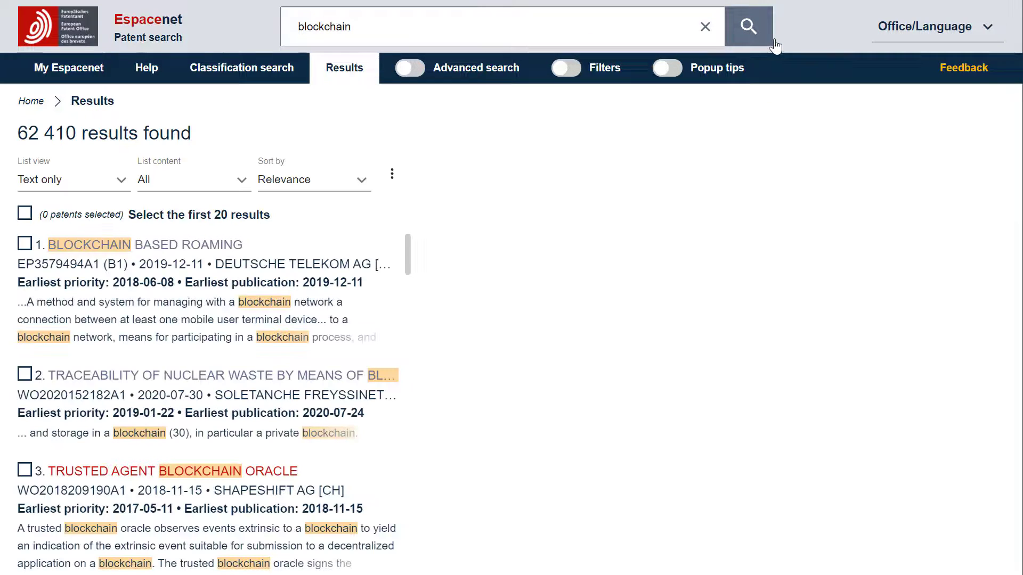
Step: Open the first blockchain result, EP3579494A1 BLOCKCHAIN BASED ROAMING, in the detail panel
{"action": "left_click", "coordinate": [197, 276]}
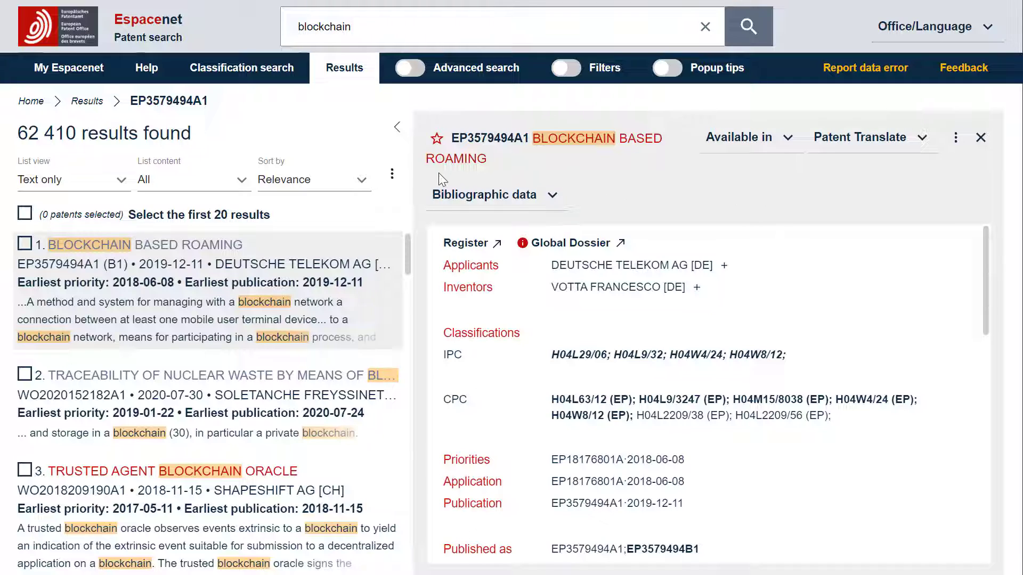
Step: Export the blockchain result list as an xlsx spreadsheet covering results 1 to 500
{"action": "left_click", "coordinate": [392, 176]}
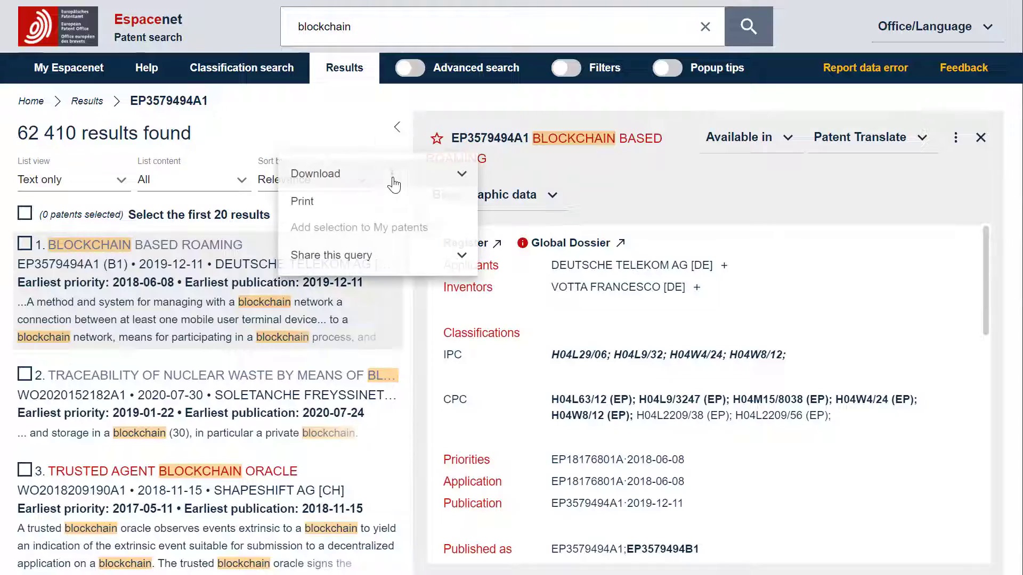
{"action": "left_click", "coordinate": [462, 176]}
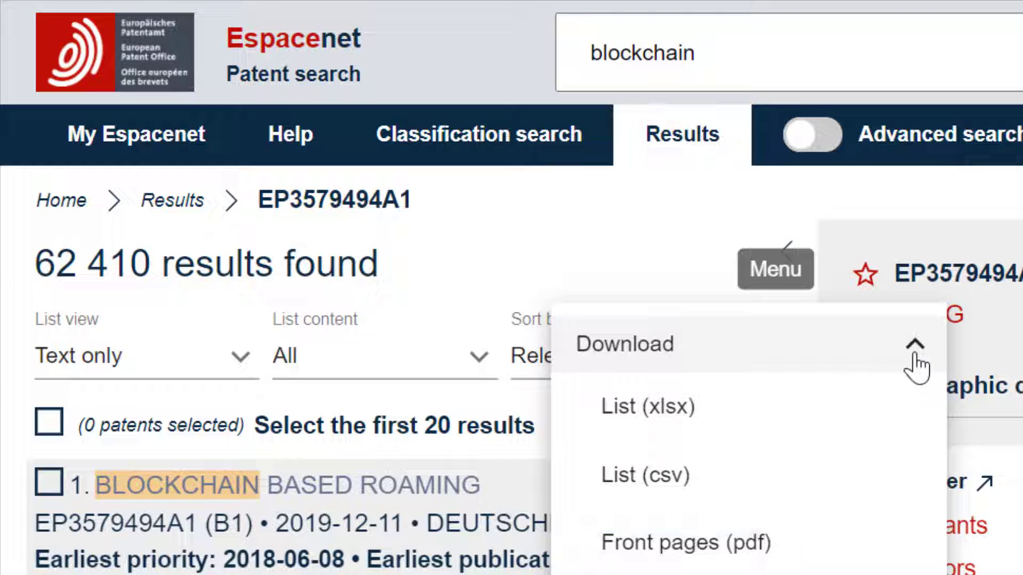
{"action": "left_click", "coordinate": [808, 423]}
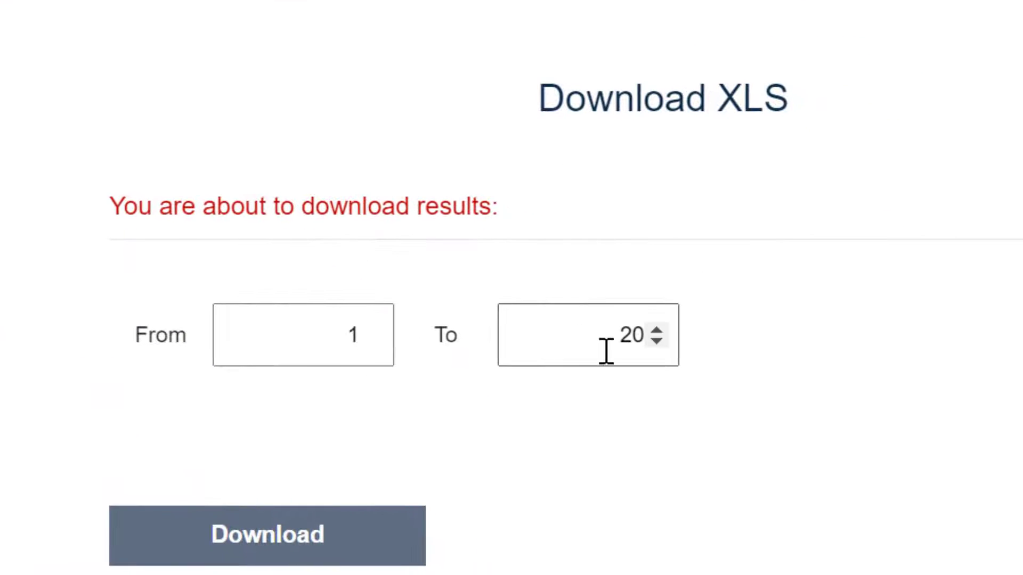
{"action": "double_click", "coordinate": [826, 498]}
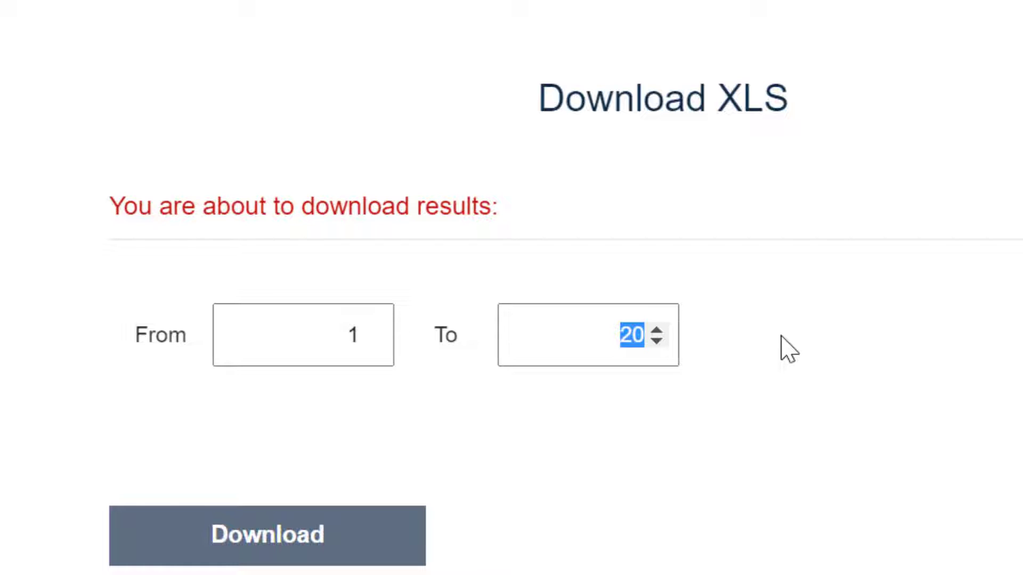
{"action": "type", "text": "500"}
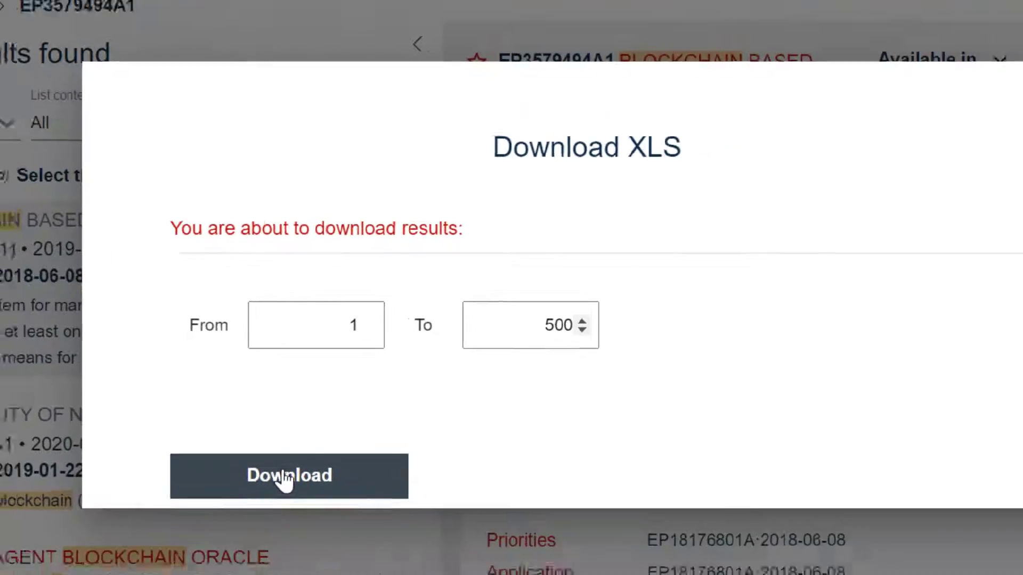
{"action": "left_click", "coordinate": [286, 476]}
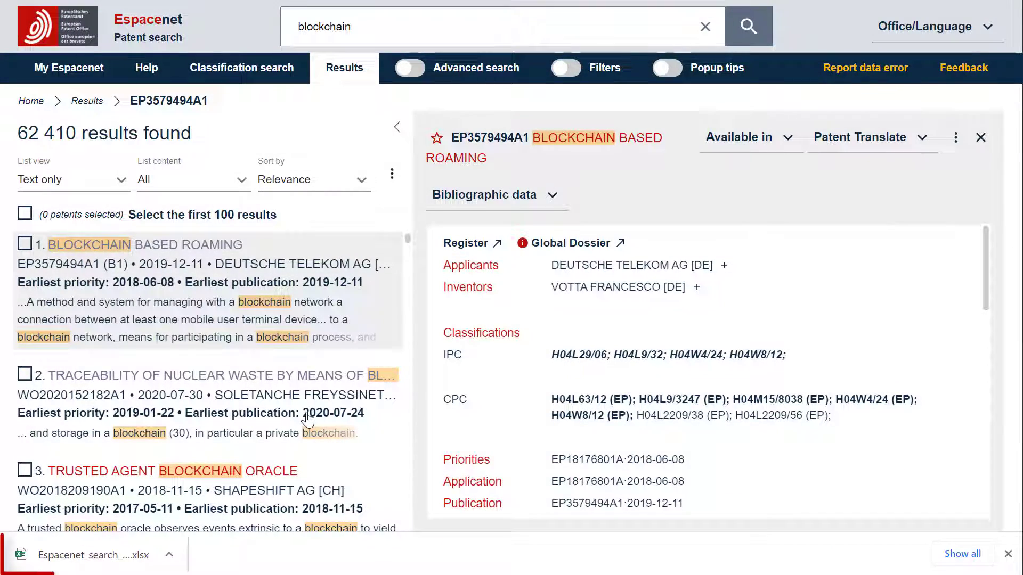
Step: Open the downloaded workbook in Excel and review its Results and Query sheets
{"action": "left_click", "coordinate": [96, 555]}
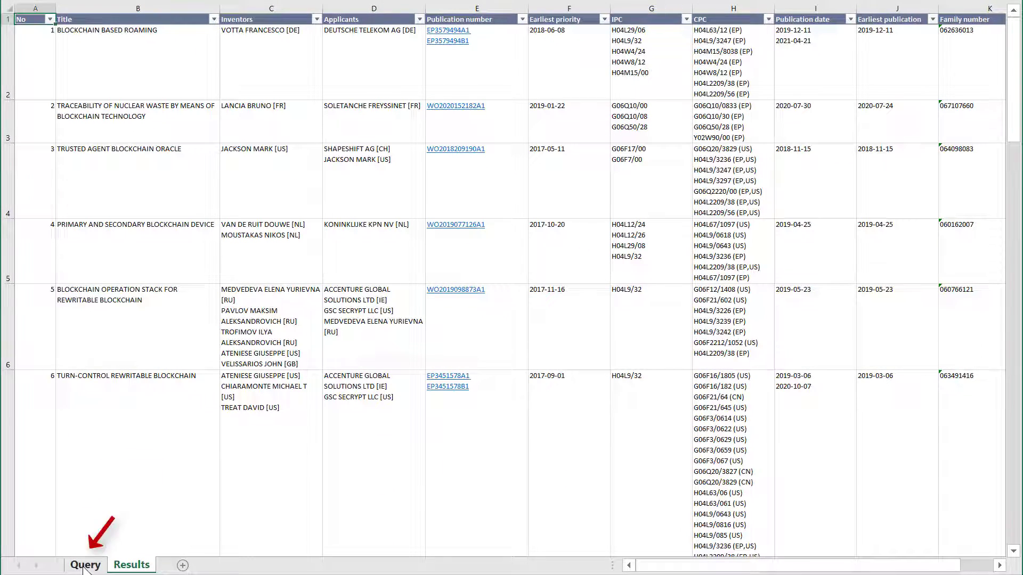
{"action": "left_click", "coordinate": [84, 565]}
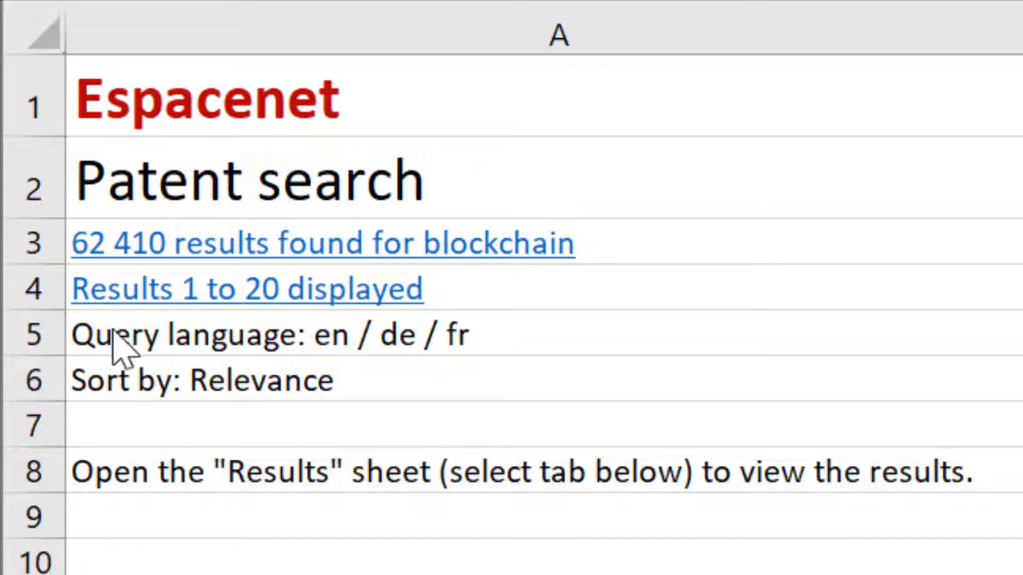
{"action": "left_click", "coordinate": [209, 300]}
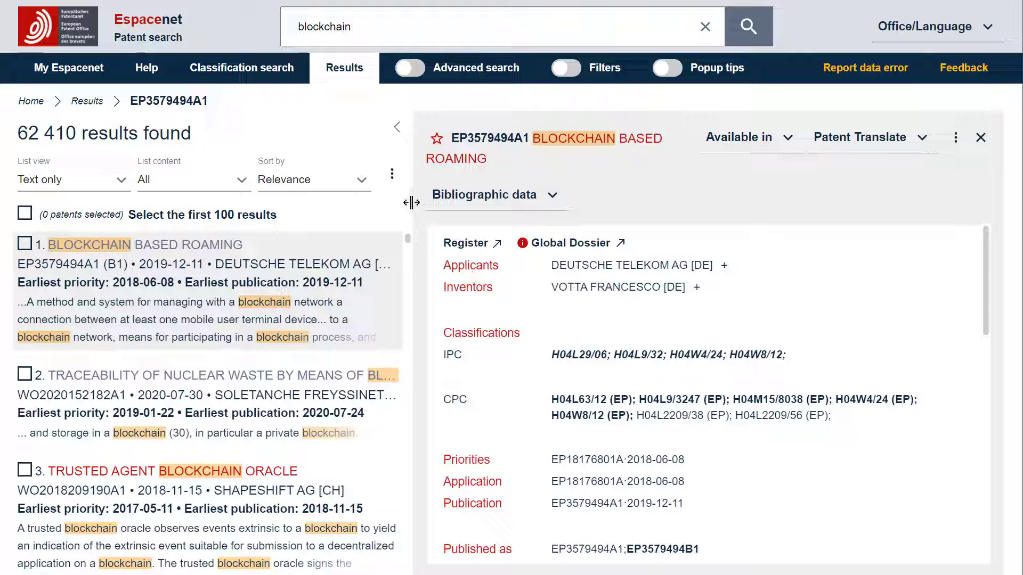
Step: Download the front pages of results 1 to 100 as a PDF file
{"action": "left_click", "coordinate": [392, 175]}
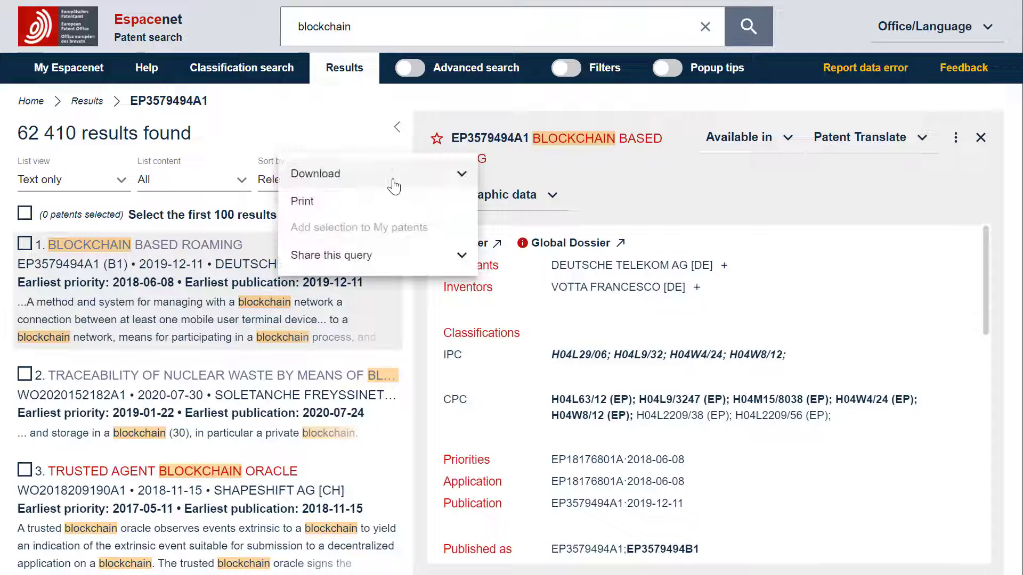
{"action": "left_click", "coordinate": [461, 174]}
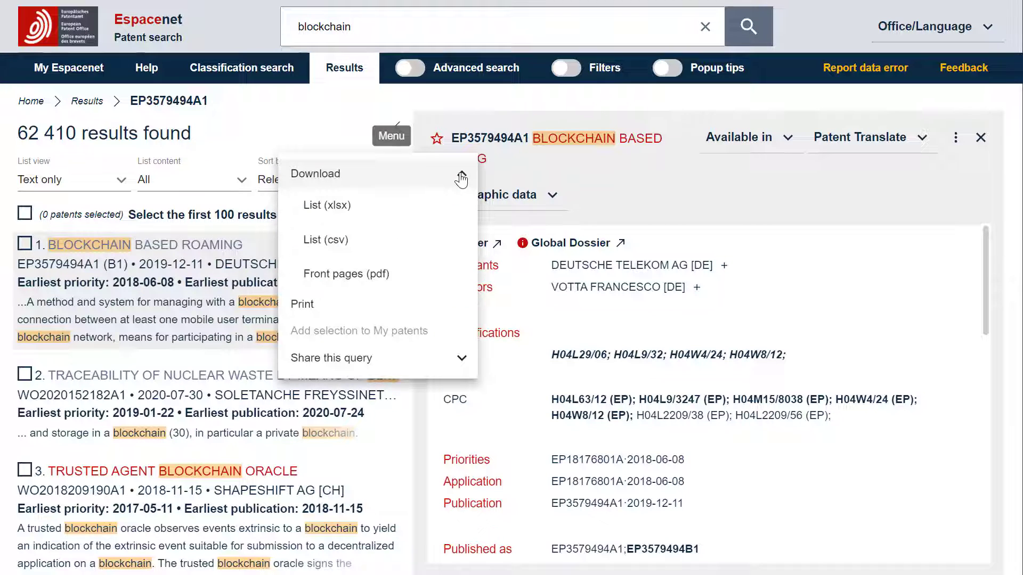
{"action": "left_click", "coordinate": [378, 276]}
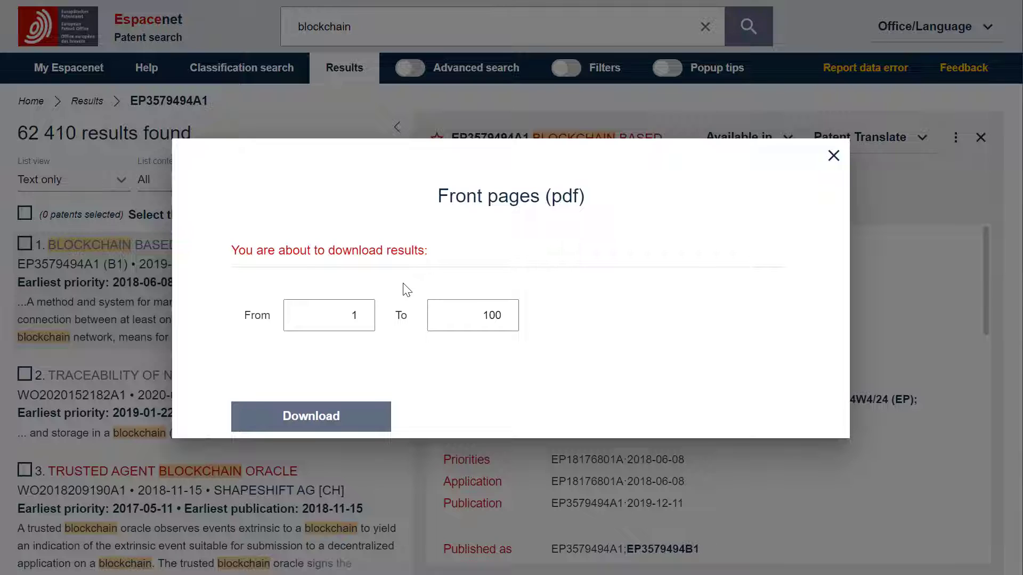
{"action": "left_click", "coordinate": [322, 418]}
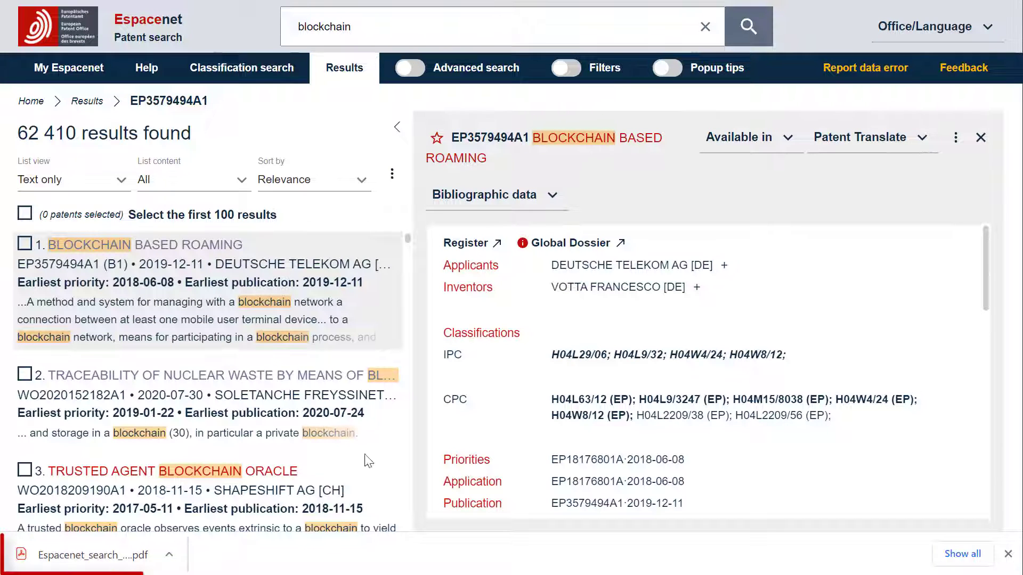
Step: Open the 101-page front-page PDF and scroll through the search summary and front pages
{"action": "left_click", "coordinate": [107, 555]}
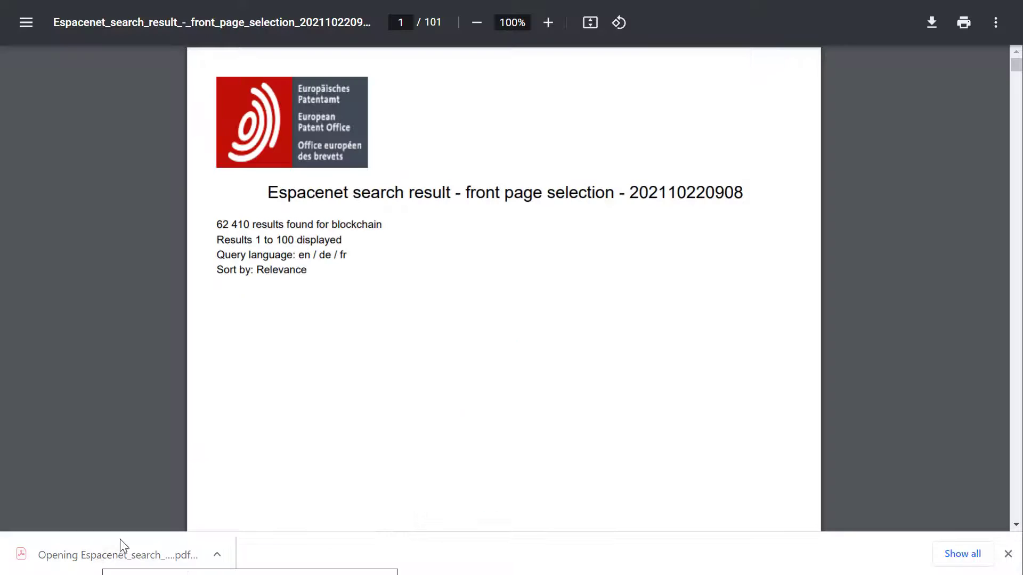
{"action": "left_click", "coordinate": [96, 559]}
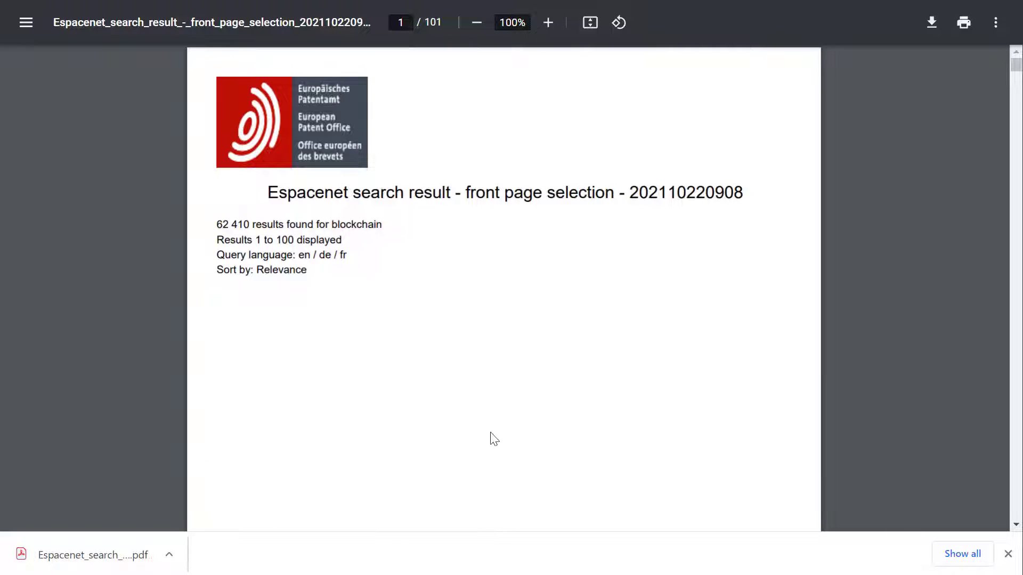
{"action": "scroll", "coordinate": [1018, 383], "scroll_direction": "down", "scroll_amount": 1}
{"action": "scroll", "coordinate": [1017, 384], "scroll_direction": "down", "scroll_amount": 9}
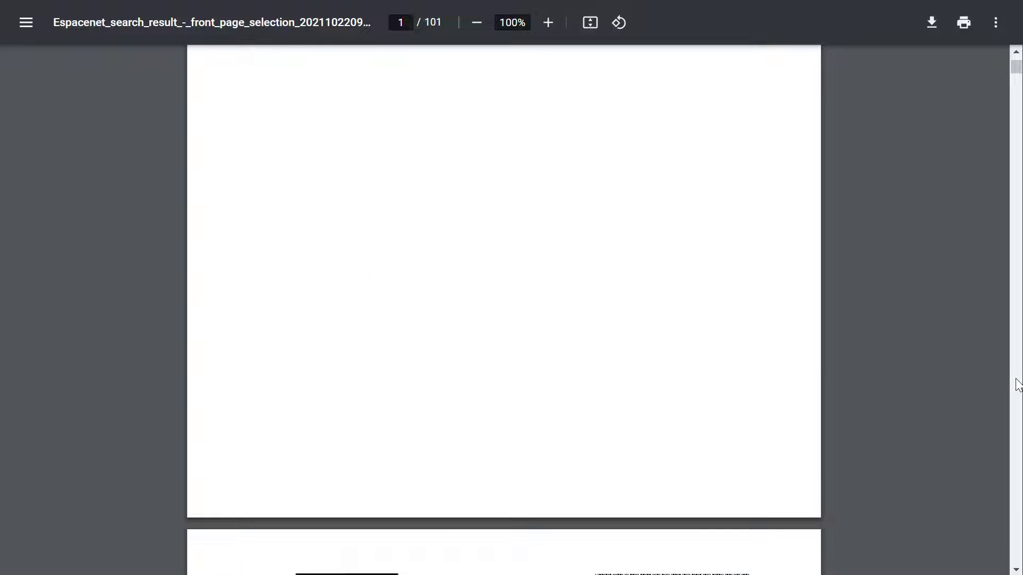
{"action": "scroll", "coordinate": [1018, 384], "scroll_direction": "down", "scroll_amount": 11}
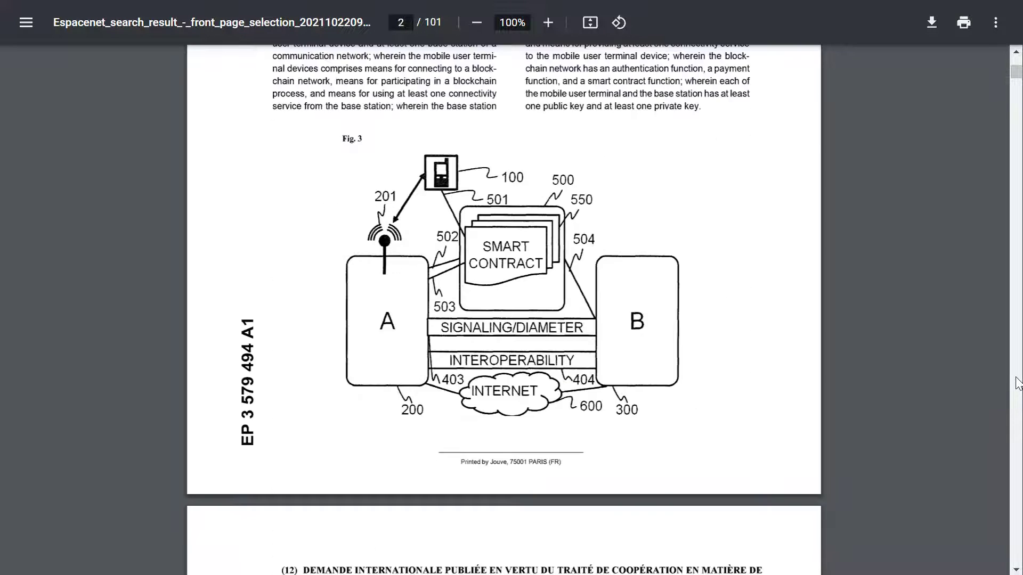
{"action": "scroll", "coordinate": [1017, 384], "scroll_direction": "down", "scroll_amount": 10}
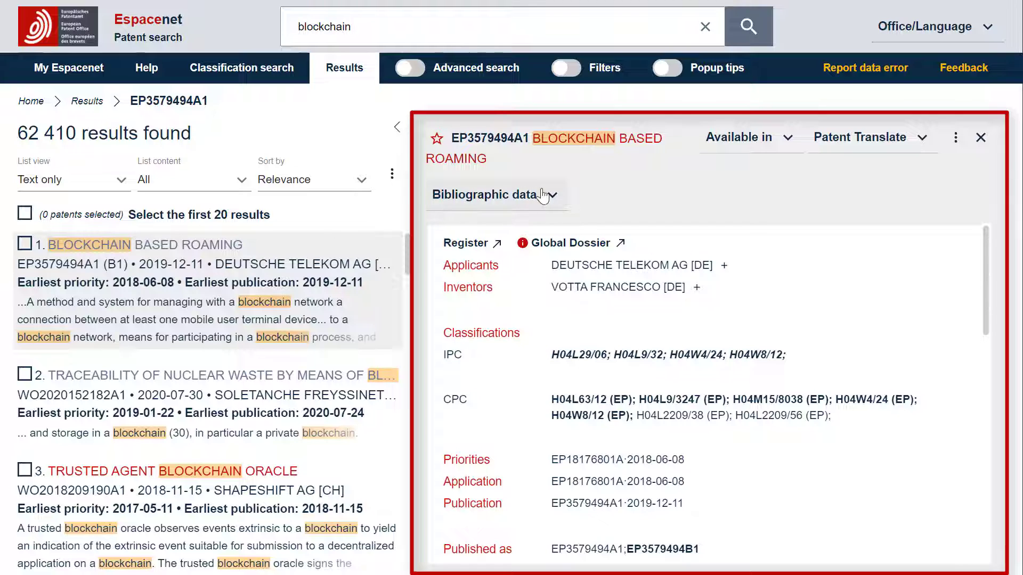
Step: Switch the EP3579494A1 panel from Bibliographic data to Original document
{"action": "left_click", "coordinate": [552, 195]}
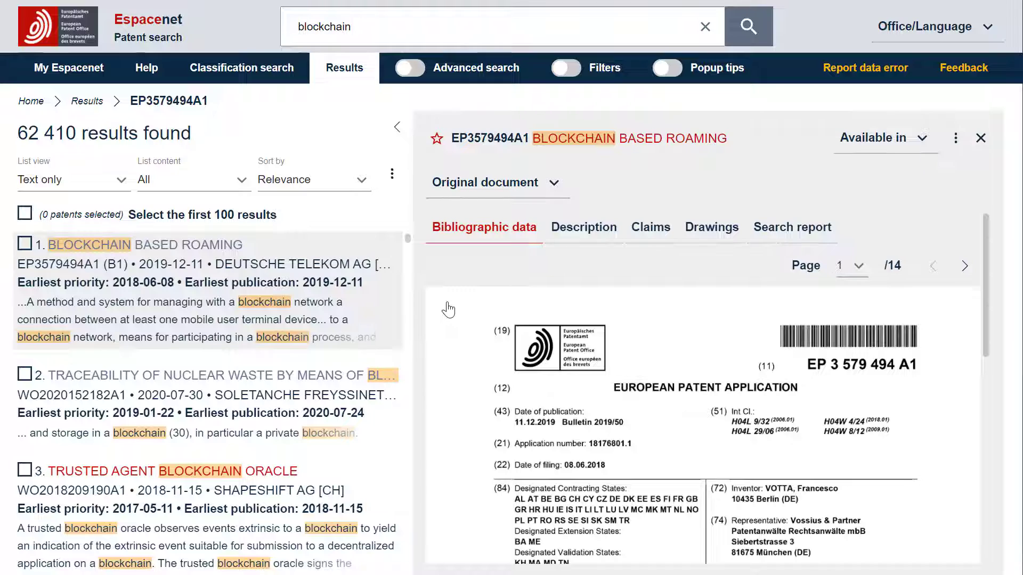
Step: Download EP3579494A1's original document as a PDF and open it
{"action": "left_click", "coordinate": [956, 139]}
{"action": "left_click", "coordinate": [959, 145]}
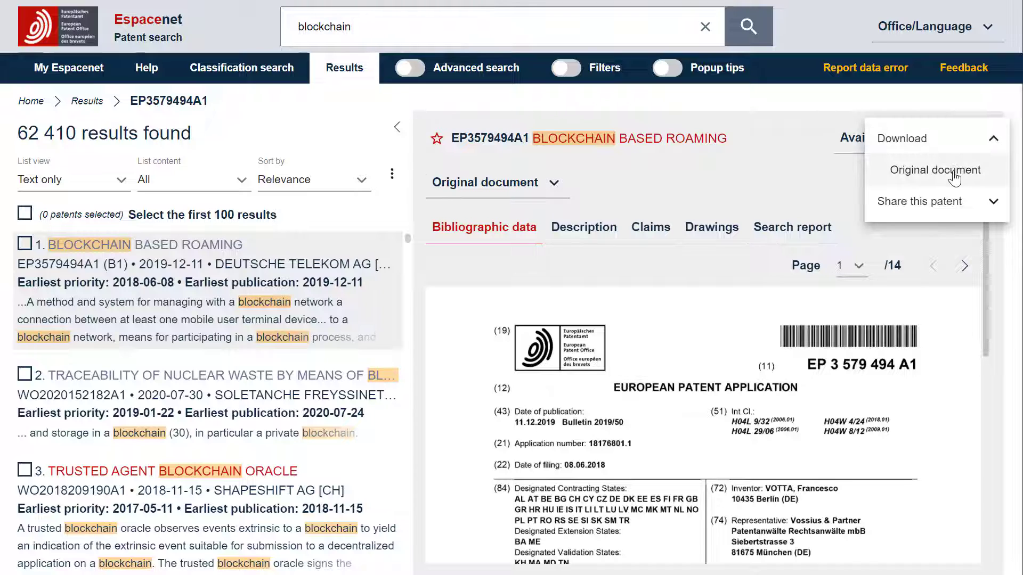
{"action": "left_click", "coordinate": [957, 171]}
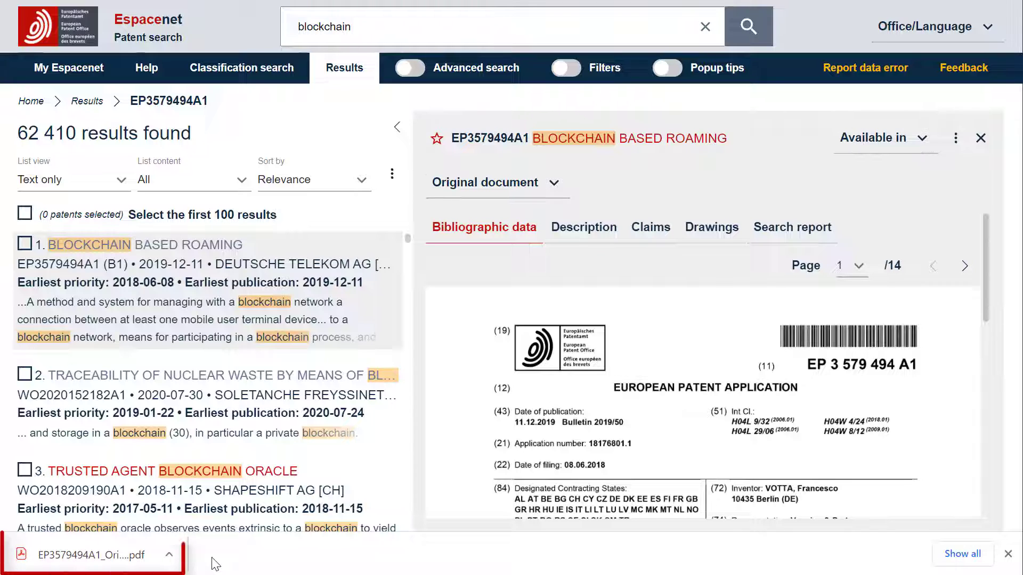
{"action": "left_click", "coordinate": [91, 565]}
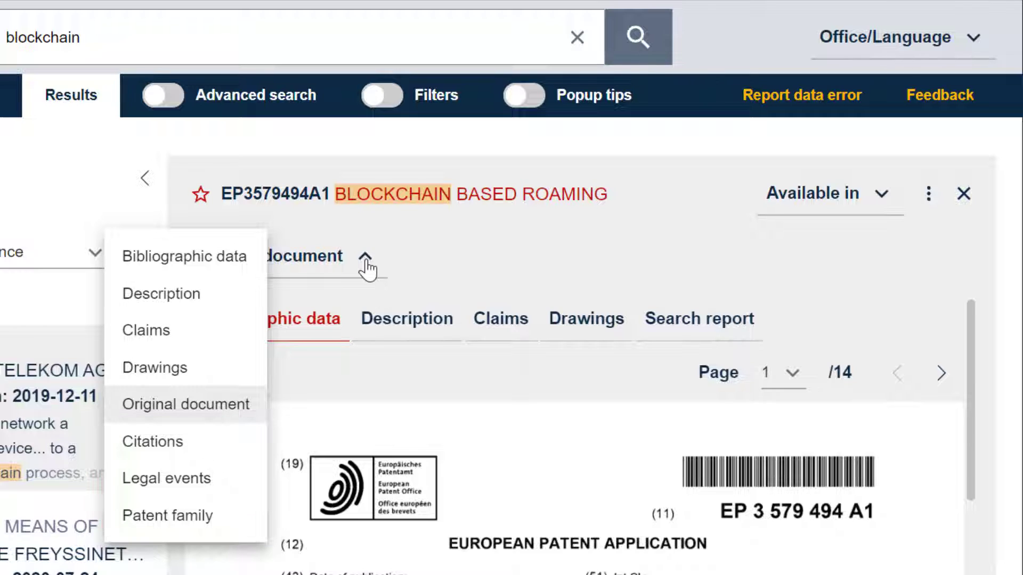
Step: Show EP3579494A1's Description, download it as a DOCX file, and open it
{"action": "left_click", "coordinate": [194, 311]}
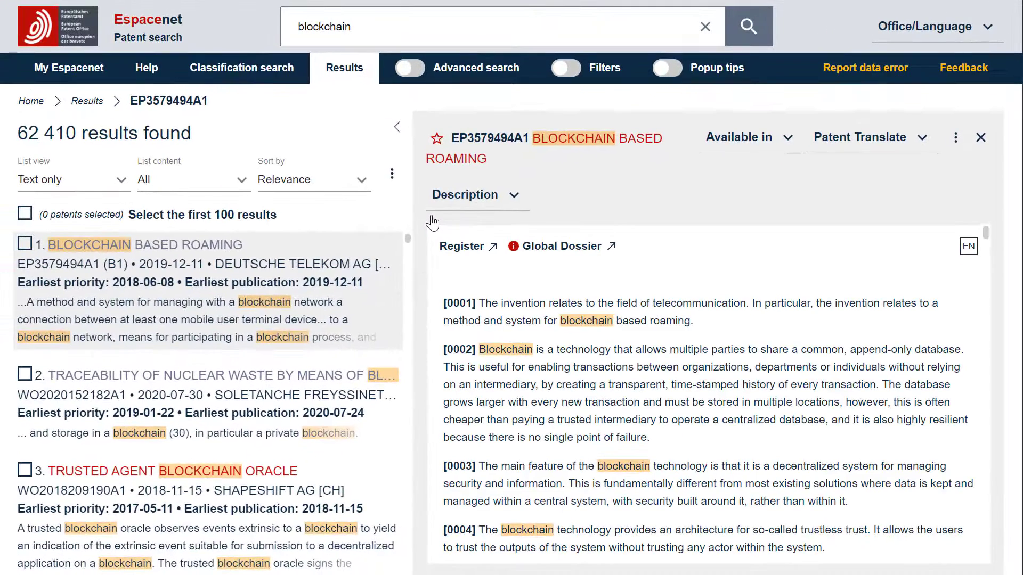
{"action": "left_click", "coordinate": [955, 138]}
{"action": "left_click", "coordinate": [956, 149]}
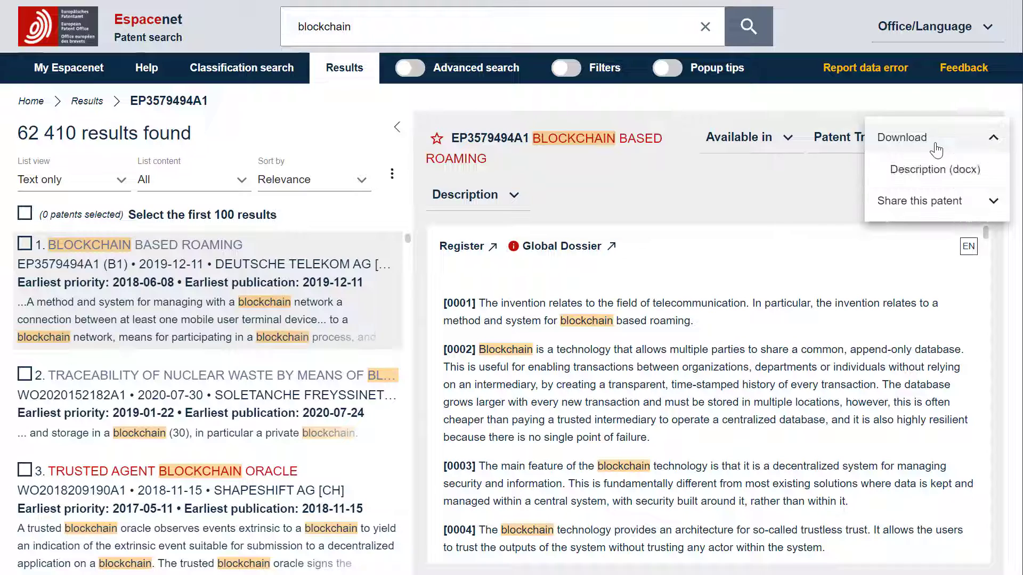
{"action": "left_click", "coordinate": [974, 180]}
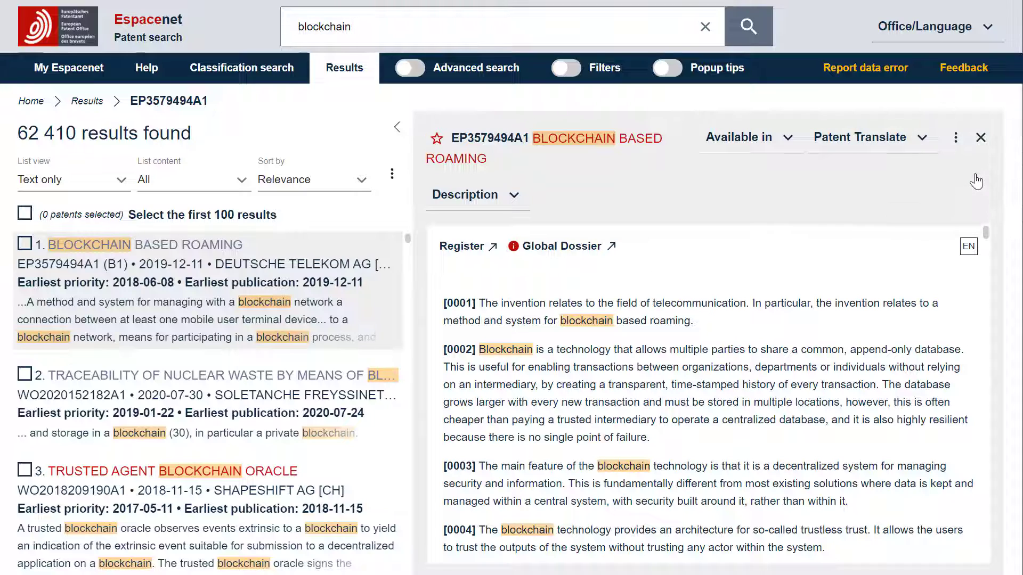
{"action": "left_click", "coordinate": [103, 569]}
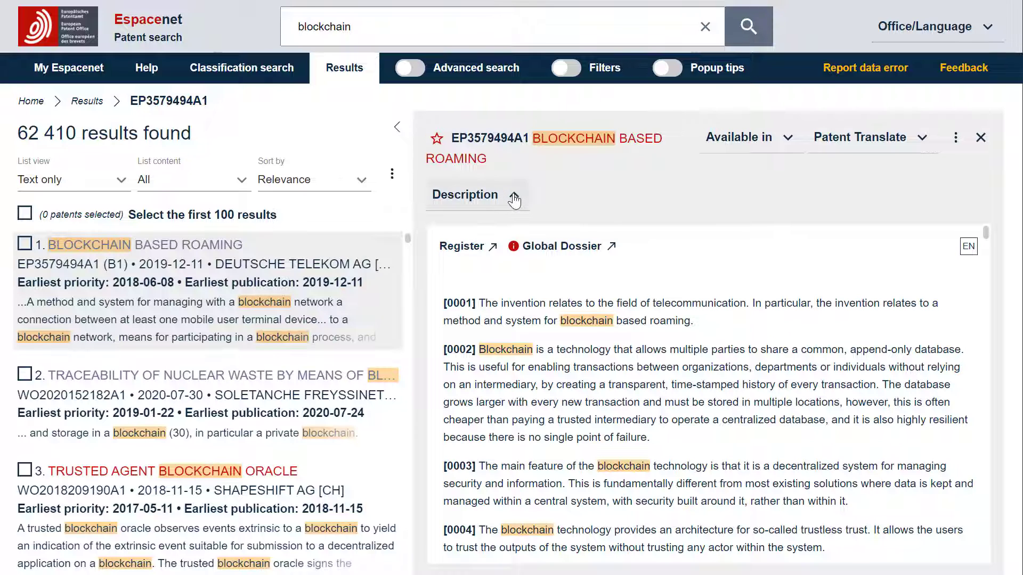
Step: Show the documents citing EP3579494A1 and export that list to an XLSX spreadsheet
{"action": "left_click", "coordinate": [513, 198]}
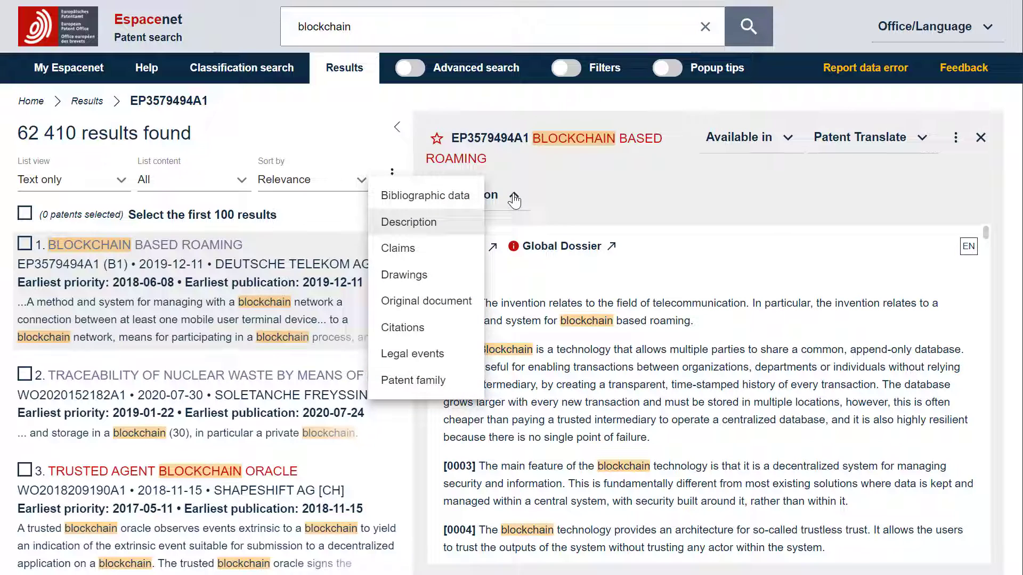
{"action": "left_click", "coordinate": [454, 327]}
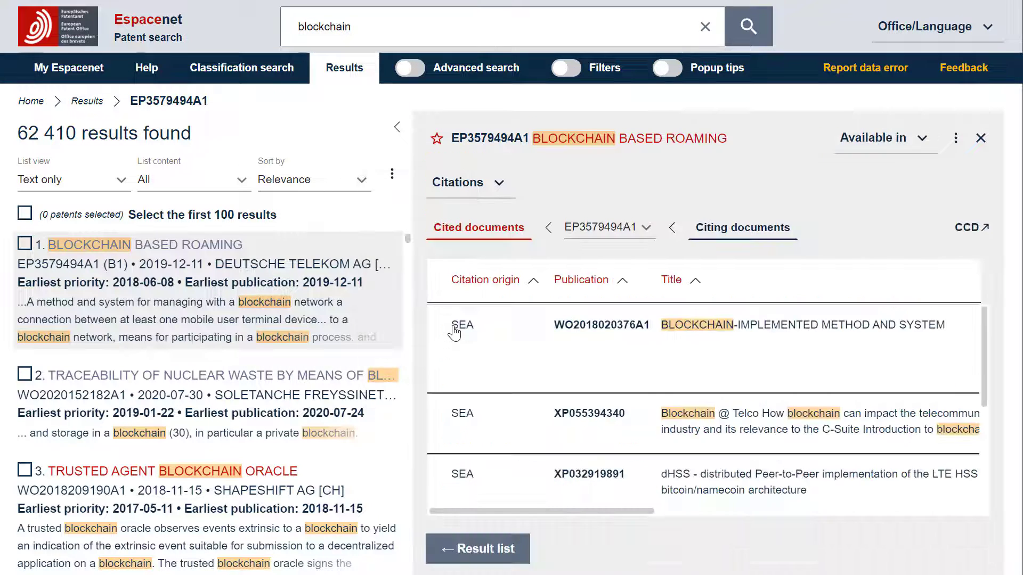
{"action": "left_click", "coordinate": [751, 235]}
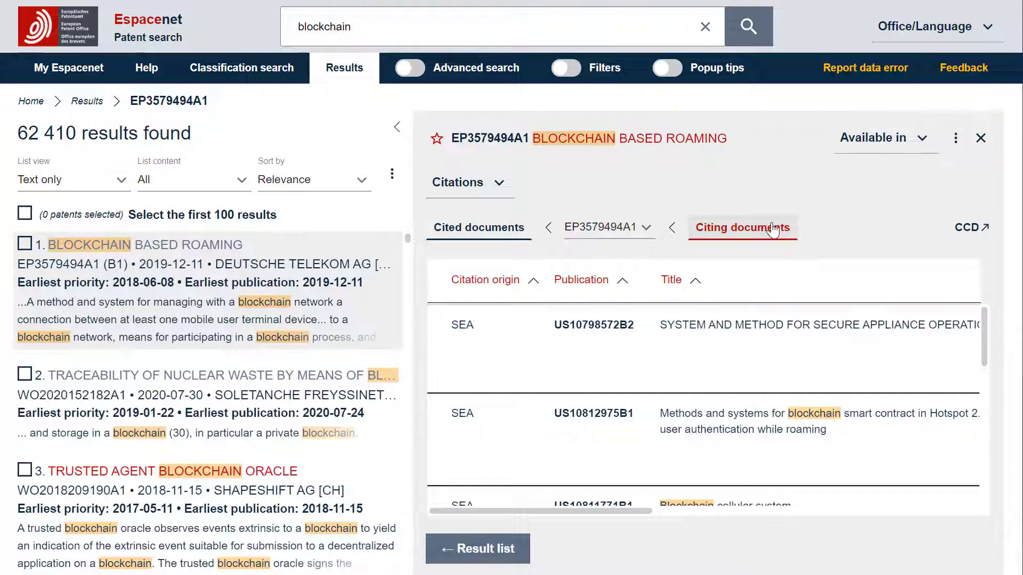
{"action": "left_click", "coordinate": [956, 144]}
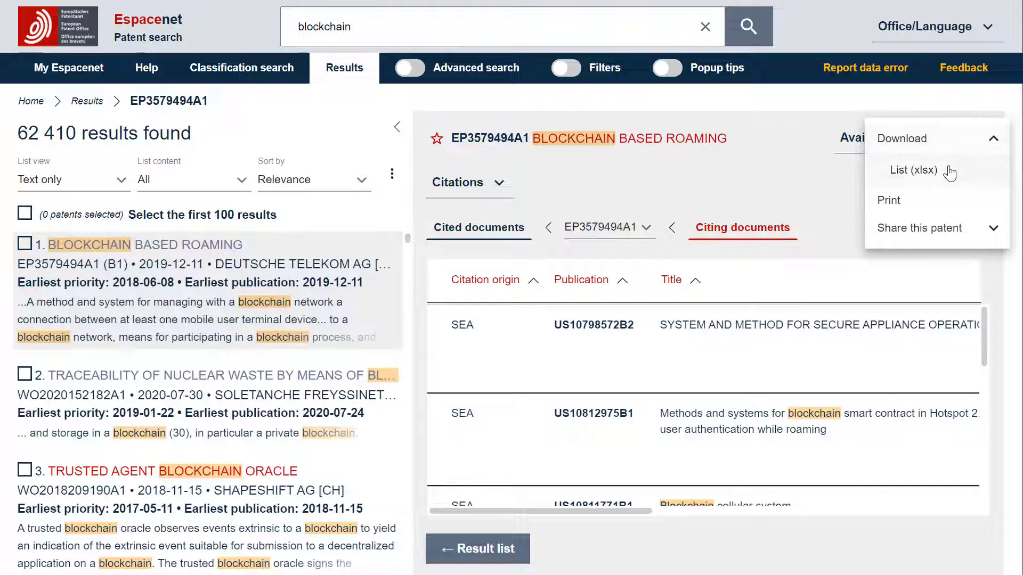
{"action": "left_click", "coordinate": [945, 178]}
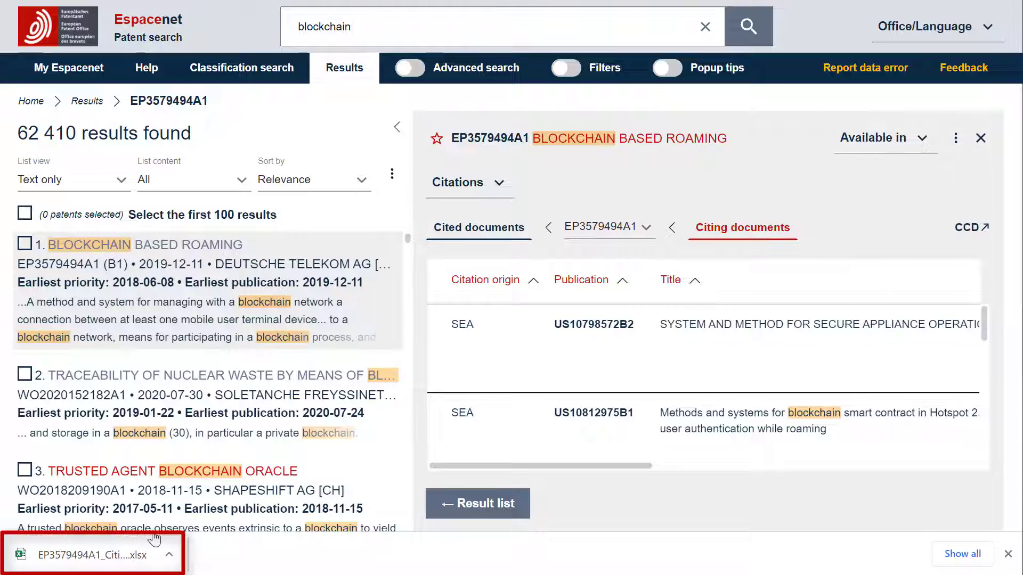
{"action": "left_click", "coordinate": [88, 556]}
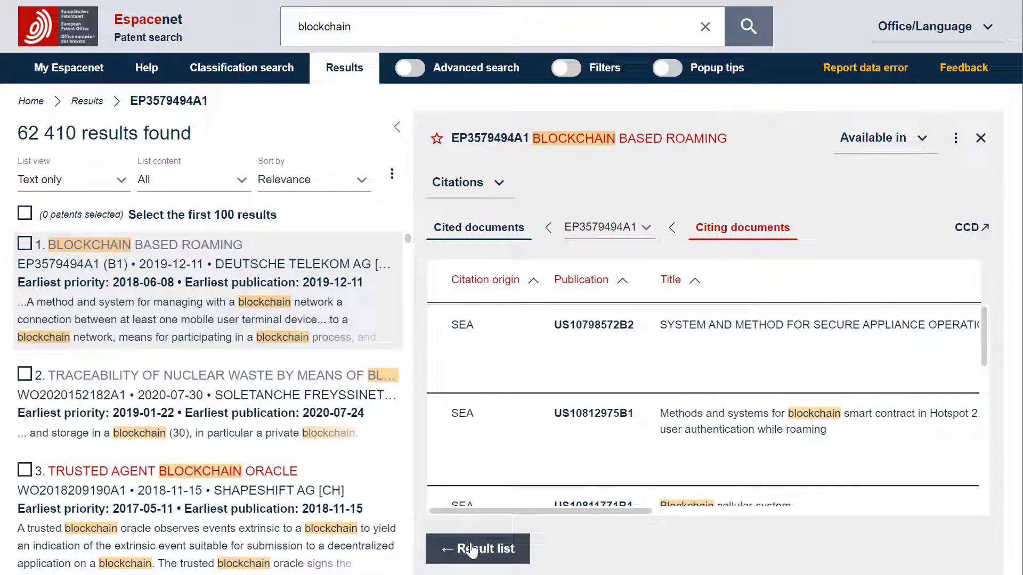
Step: List the 7 citing patents as results and reveal their xlsx, csv and pdf download formats
{"action": "left_click", "coordinate": [471, 551]}
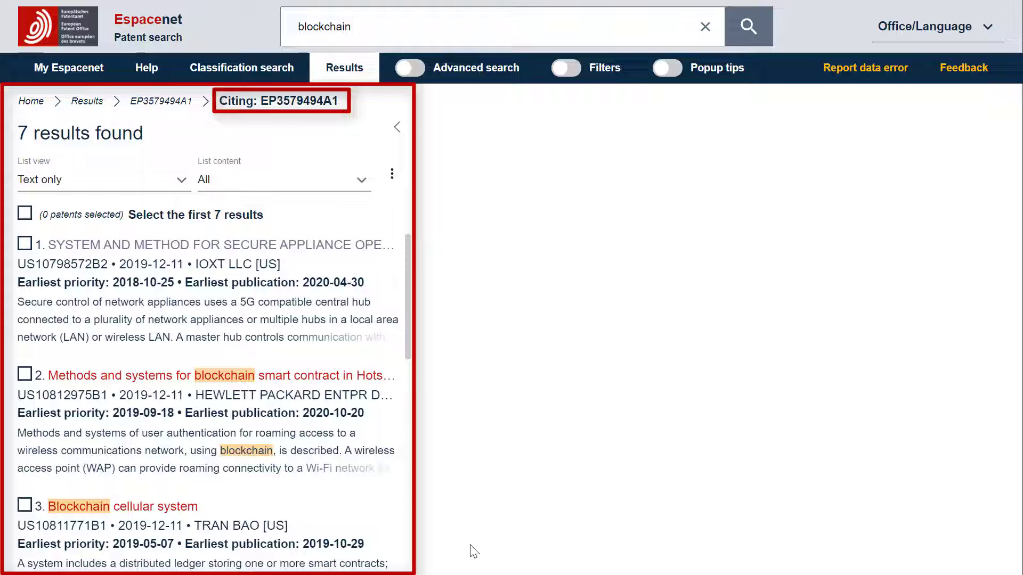
{"action": "left_click", "coordinate": [393, 176]}
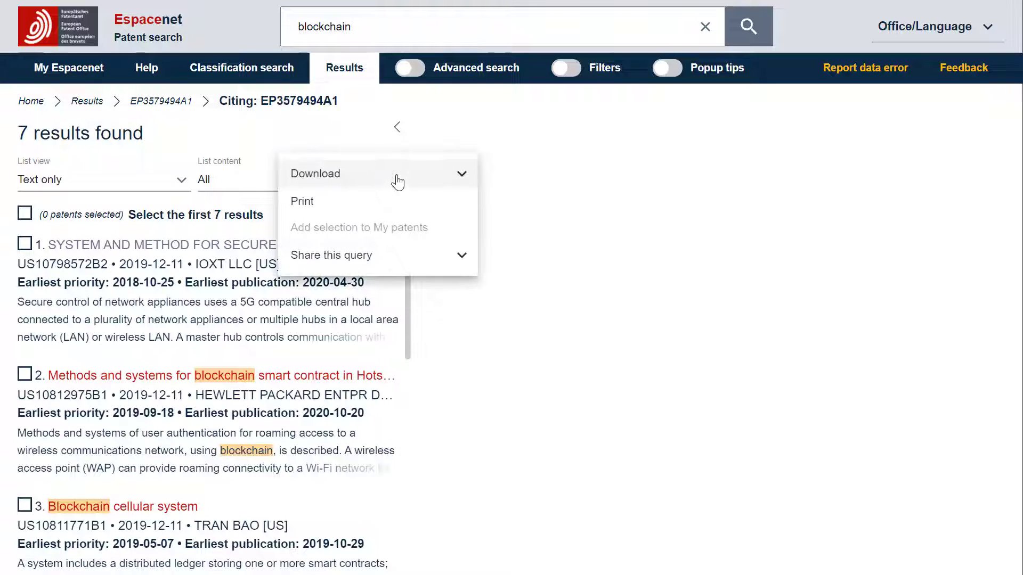
{"action": "left_click", "coordinate": [397, 182]}
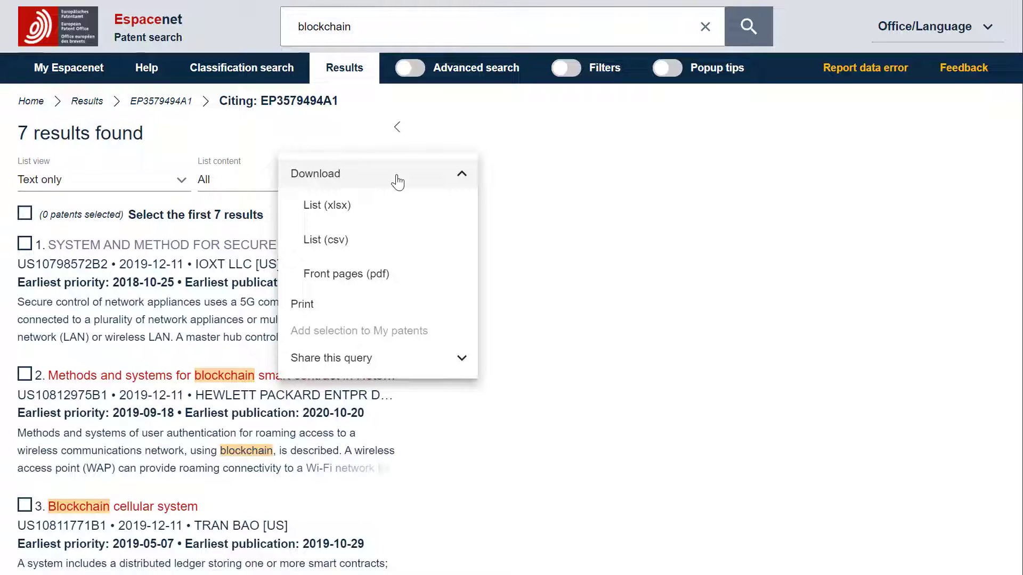